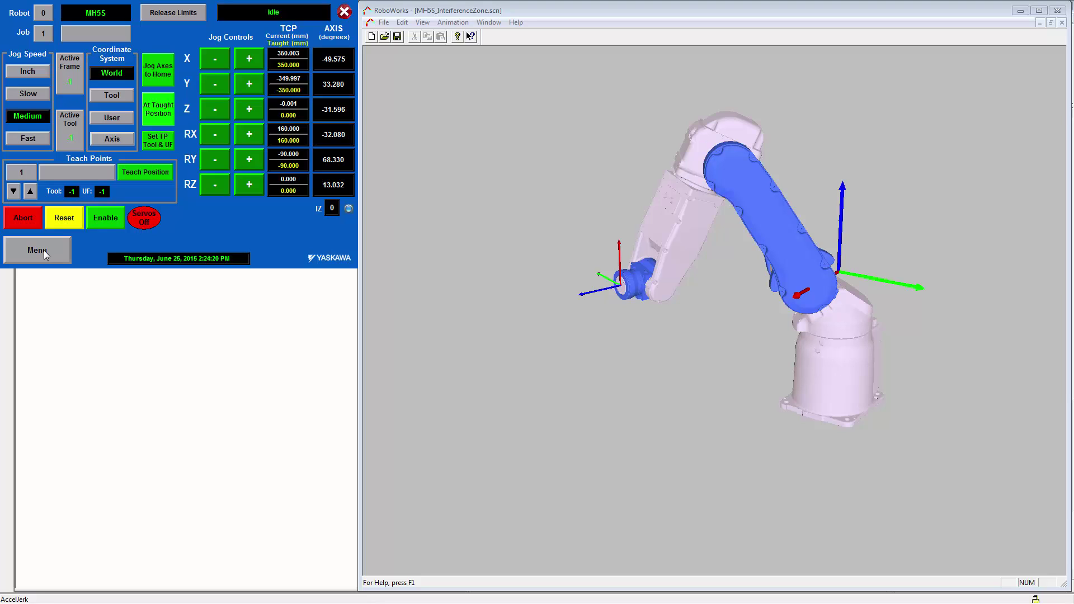
- Open the Cubic IZ by Center Point setup and select Zone ID 10
{"action": "left_click", "coordinate": [46, 254]}
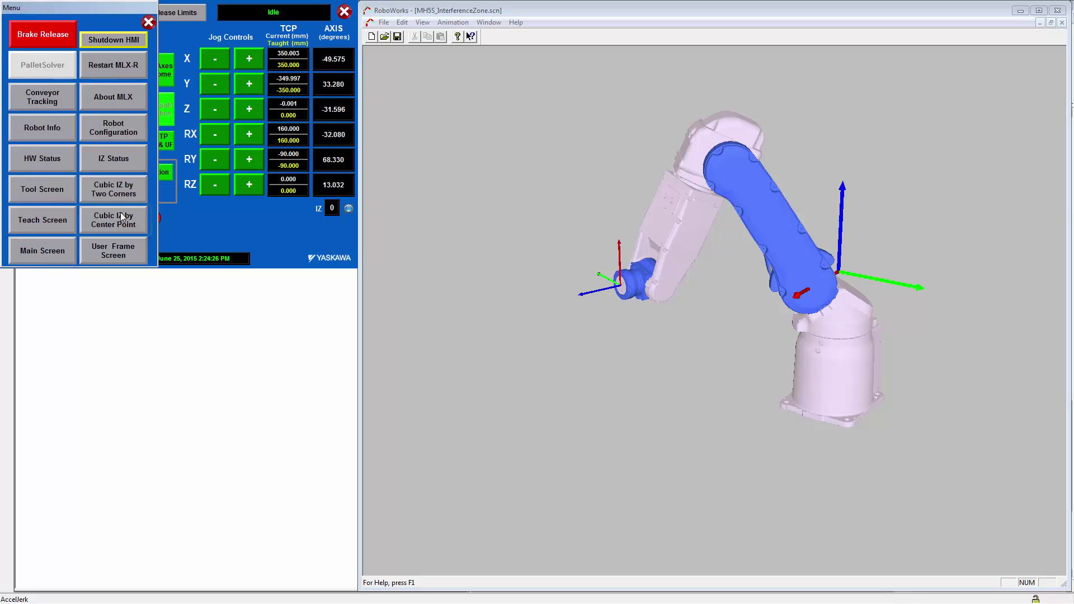
{"action": "left_click", "coordinate": [122, 223]}
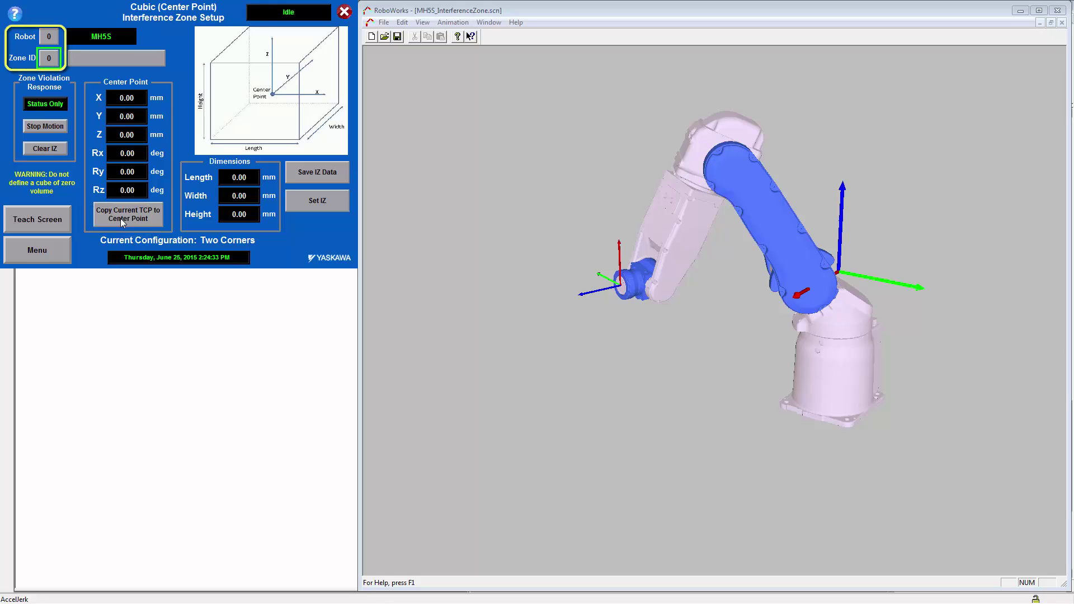
{"action": "left_click", "coordinate": [54, 61]}
{"action": "type", "text": "10"}
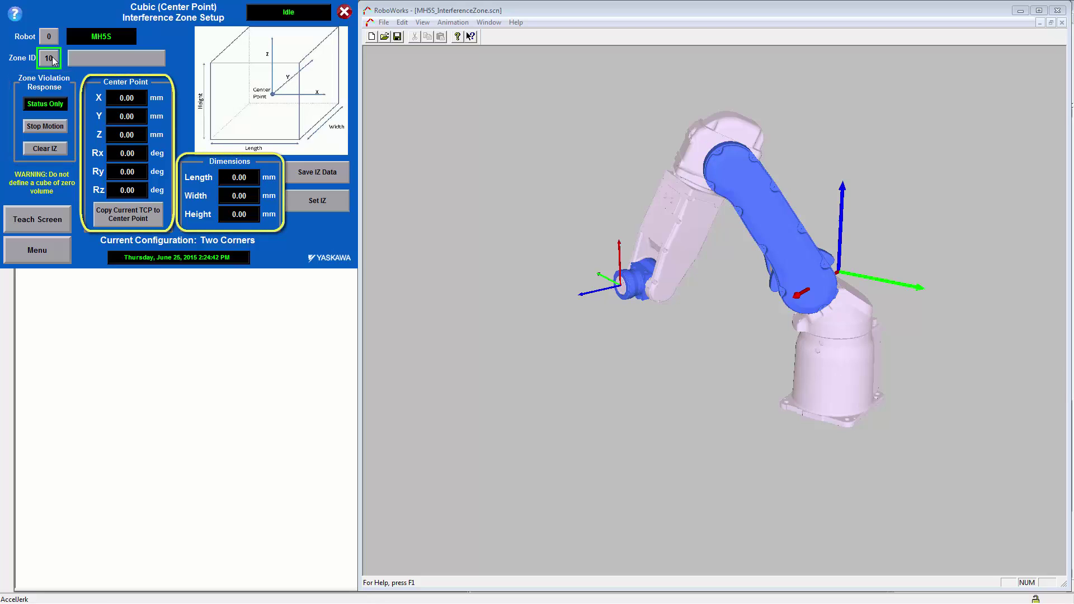
- Centre zone 10 on the current TCP with length, width and height of 150 mm
{"action": "left_click", "coordinate": [141, 213]}
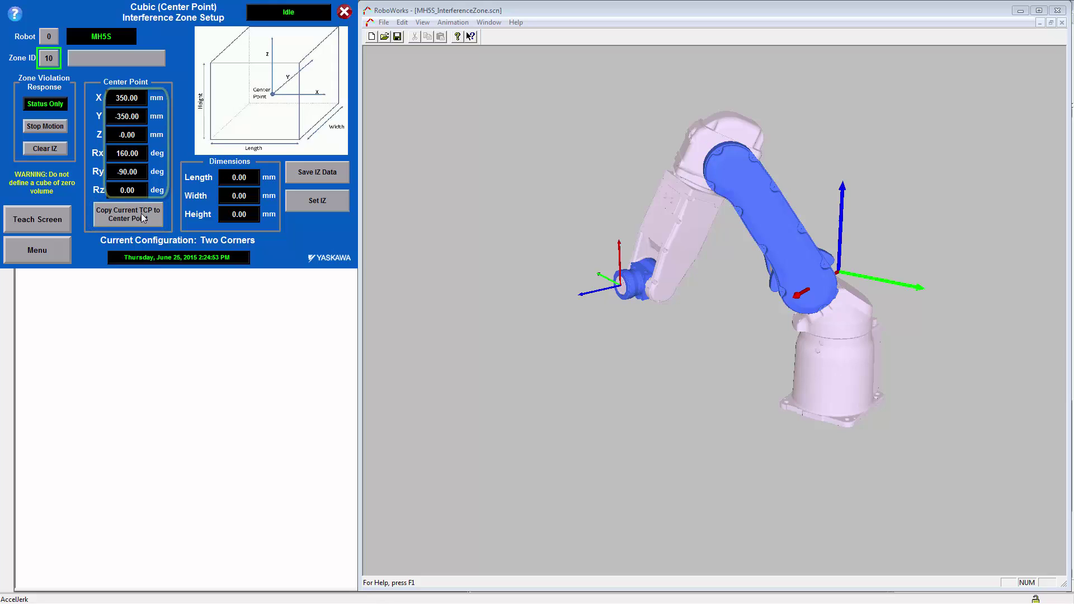
{"action": "left_click", "coordinate": [237, 176]}
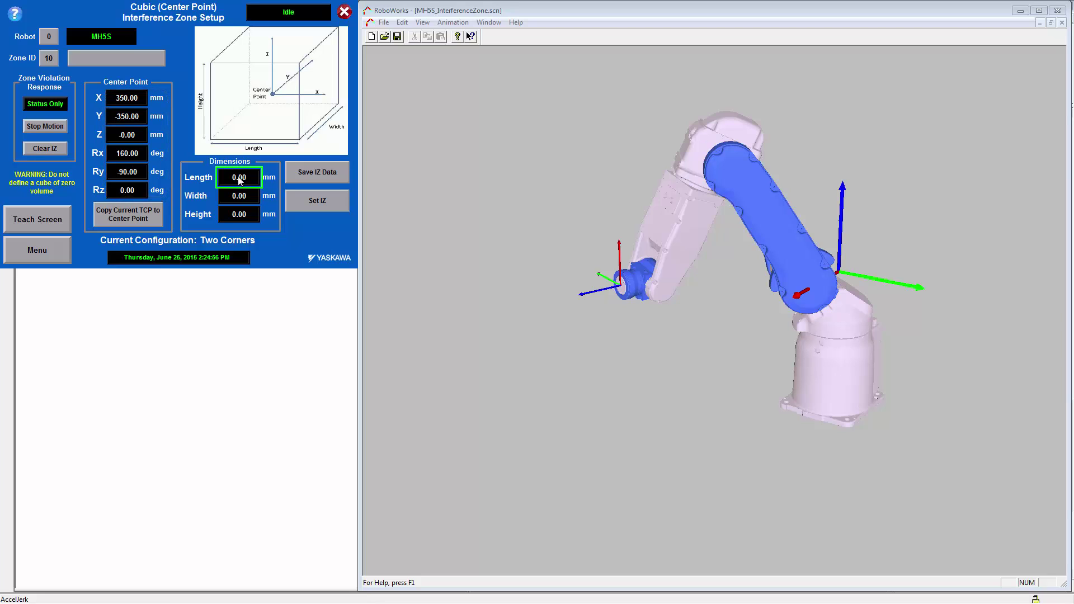
{"action": "type", "text": "150"}
{"action": "key", "text": "Return"}
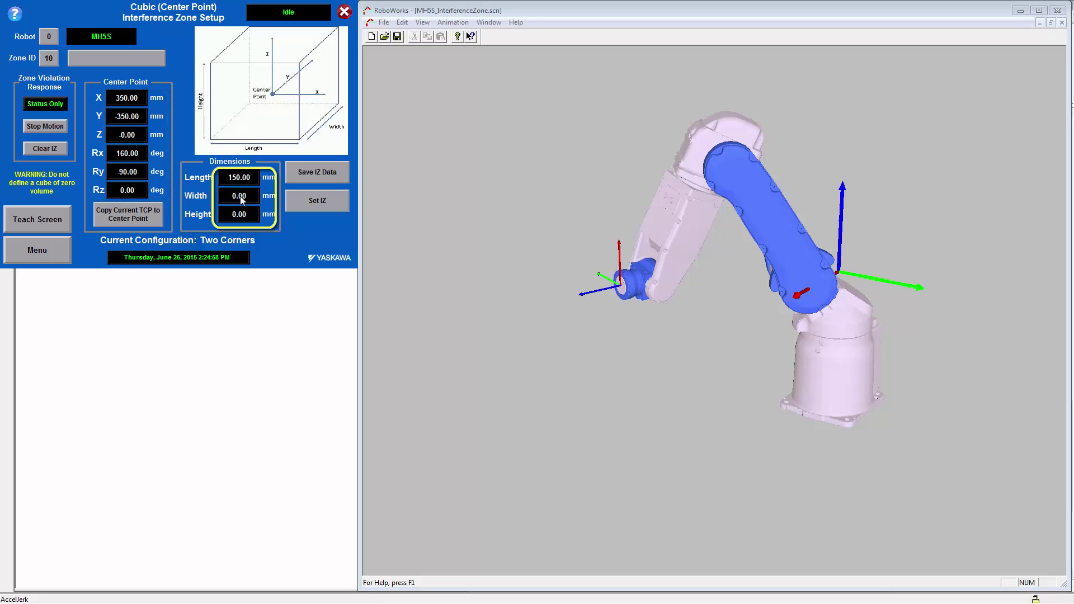
{"action": "left_click", "coordinate": [240, 196]}
{"action": "type", "text": "150"}
{"action": "key", "text": "Return"}
{"action": "left_click", "coordinate": [241, 214]}
{"action": "type", "text": "150"}
{"action": "key", "text": "Return"}
- Save zone 10's data, confirm the overwrite, and set the zone active in the simulation
{"action": "left_click", "coordinate": [322, 168]}
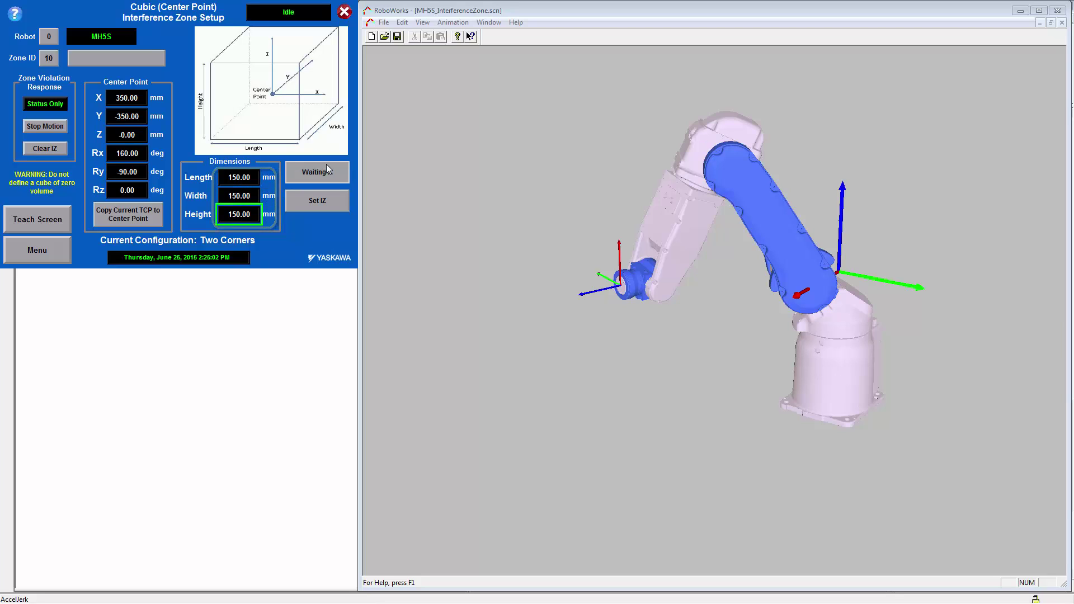
{"action": "left_click", "coordinate": [202, 170]}
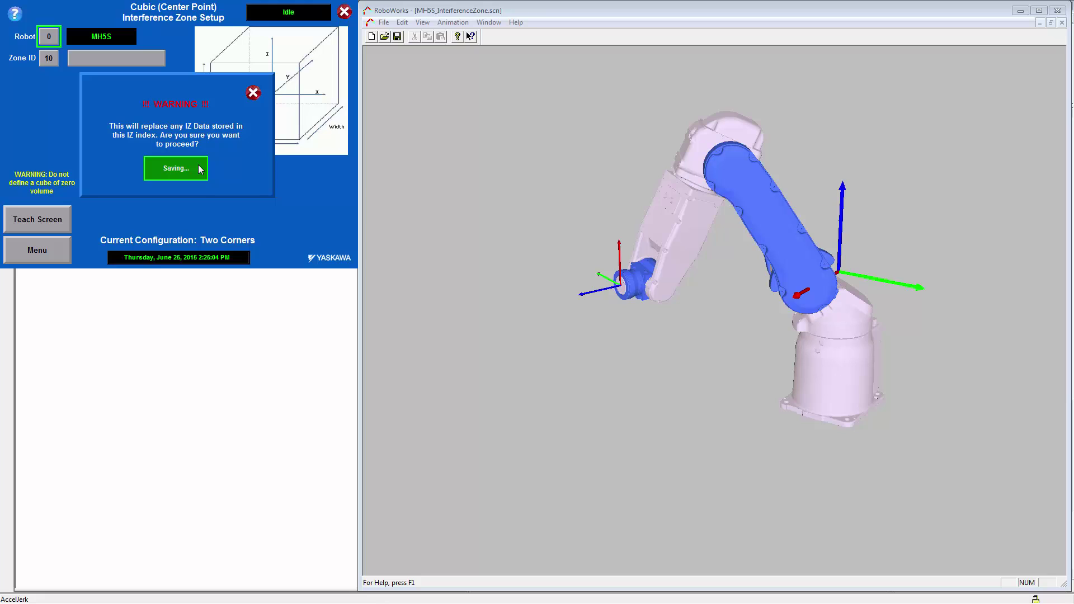
{"action": "left_click", "coordinate": [253, 94]}
{"action": "left_click", "coordinate": [330, 200]}
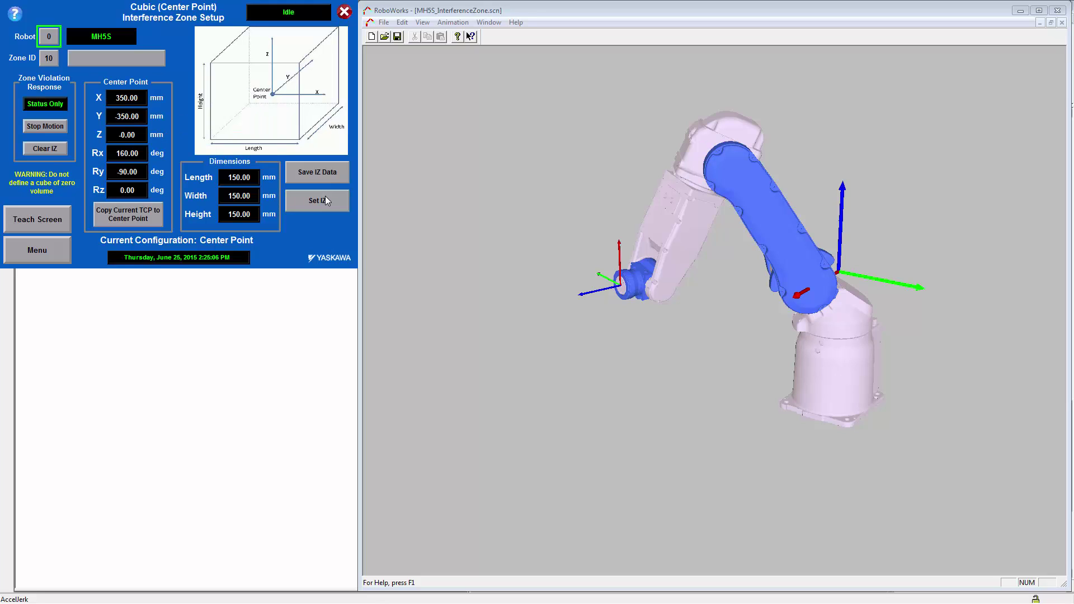
{"action": "left_click", "coordinate": [677, 252]}
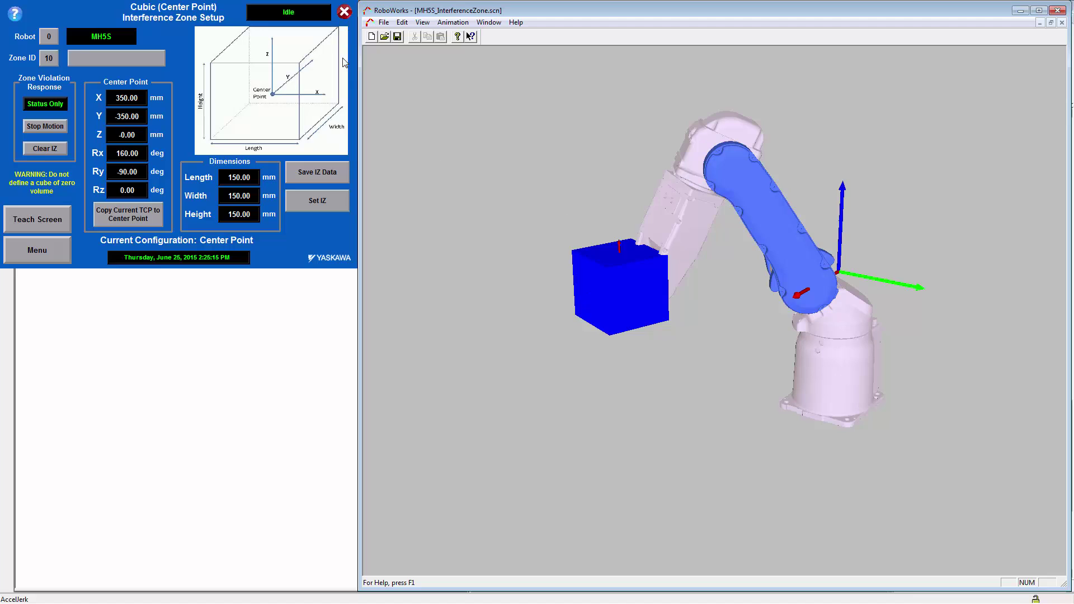
- Check zone 10 in IZ Status, then jog the robot clear along +Y
{"action": "left_click", "coordinate": [44, 250]}
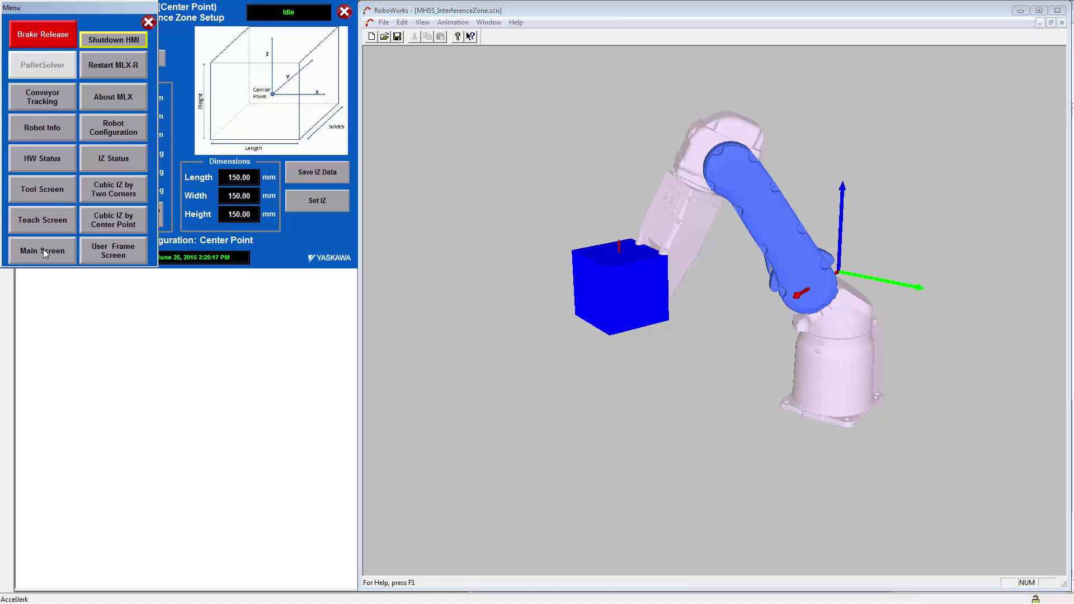
{"action": "left_click", "coordinate": [114, 159]}
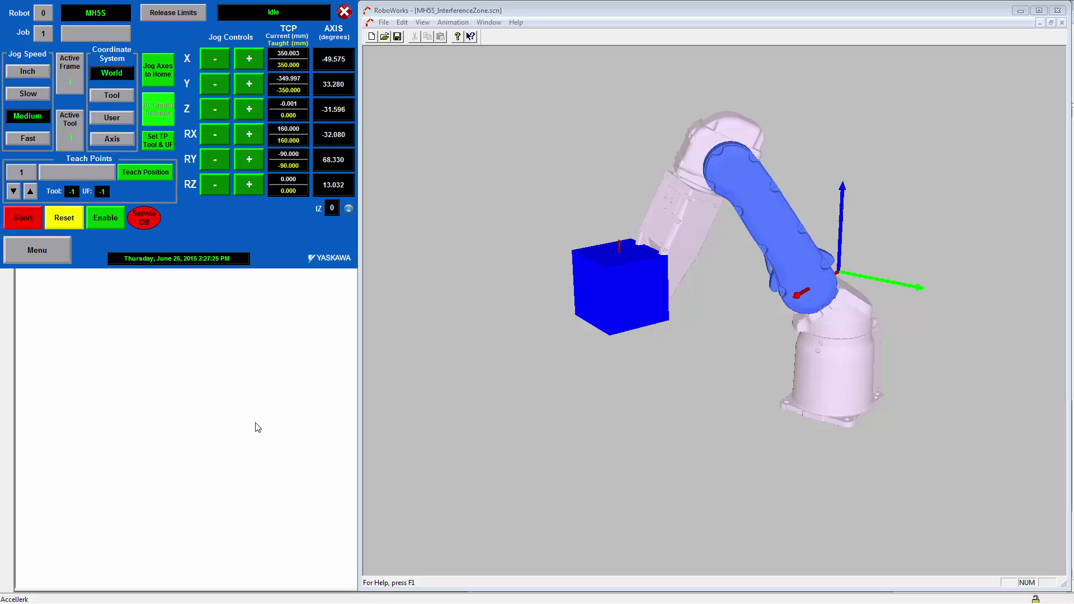
{"action": "left_click", "coordinate": [254, 86]}
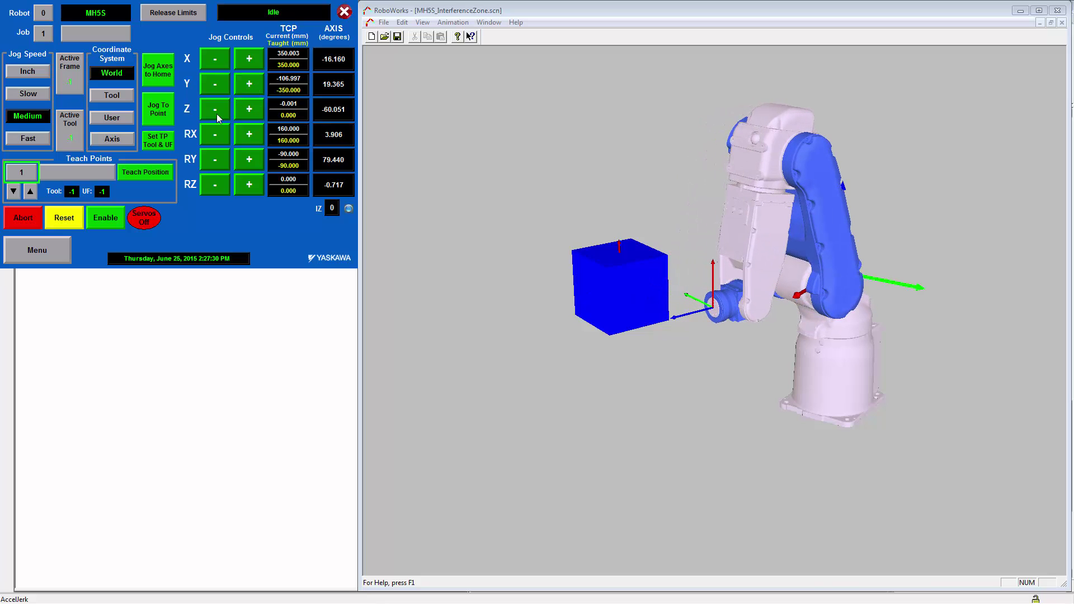
- Recheck IZ Status showing zone 10 as Center Pt, then close it and the menu
{"action": "left_click", "coordinate": [56, 251]}
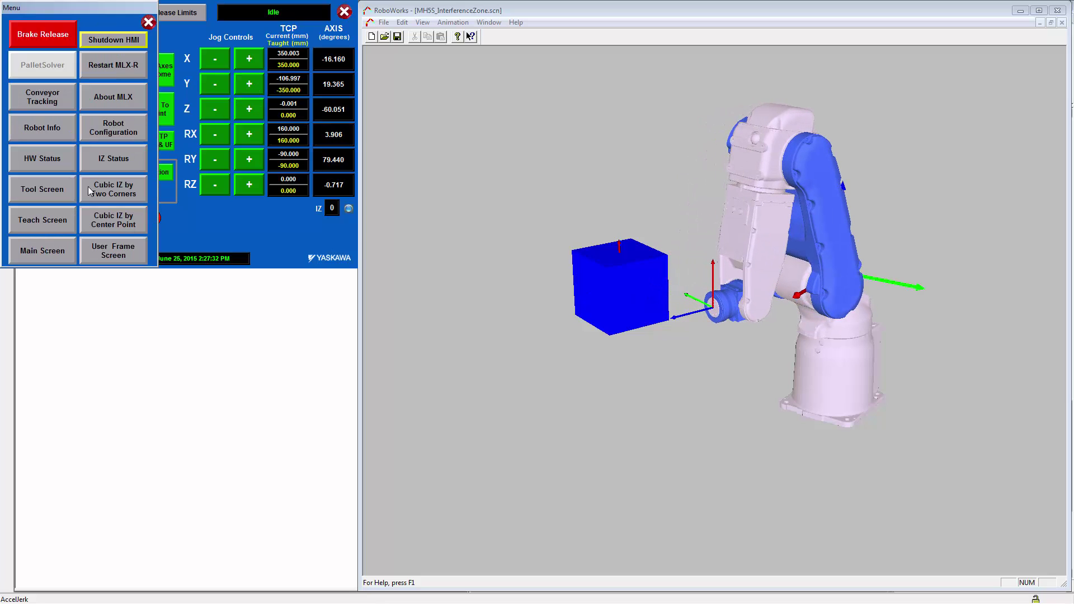
{"action": "left_click", "coordinate": [103, 161]}
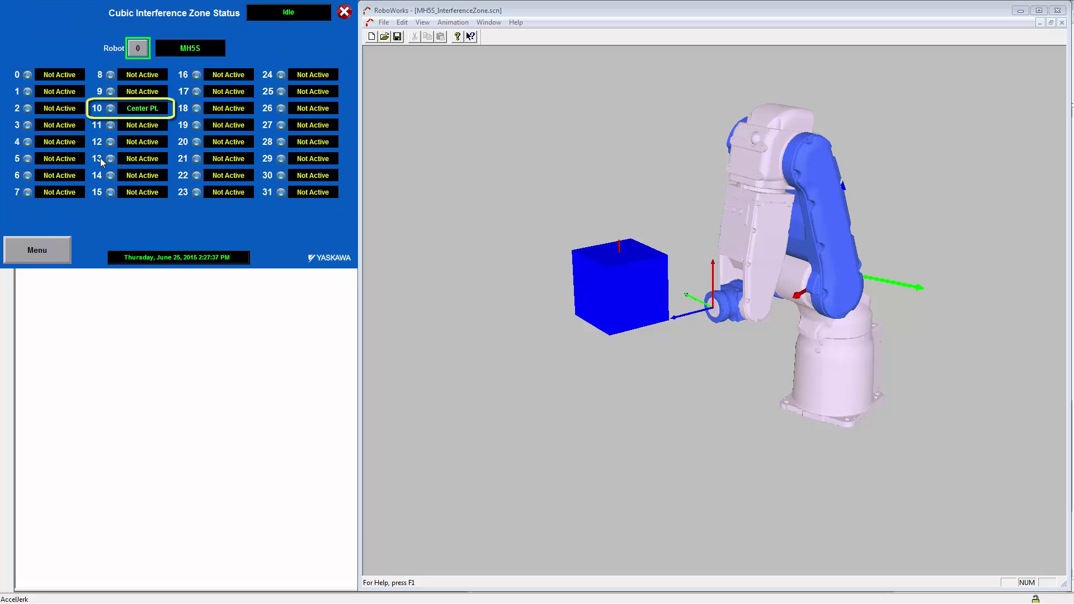
{"action": "left_click", "coordinate": [344, 12]}
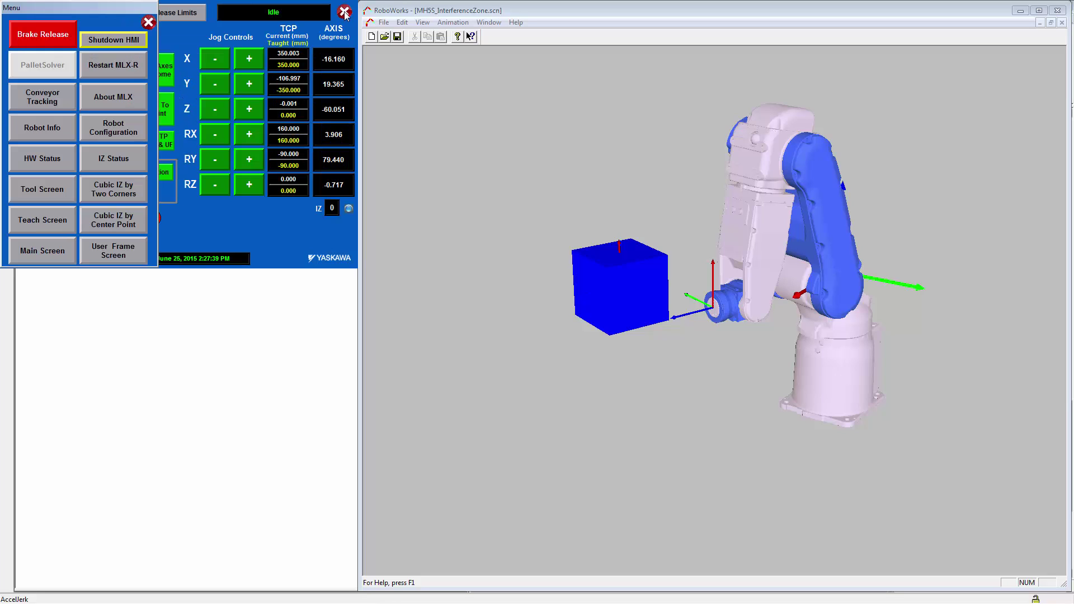
{"action": "left_click", "coordinate": [148, 23]}
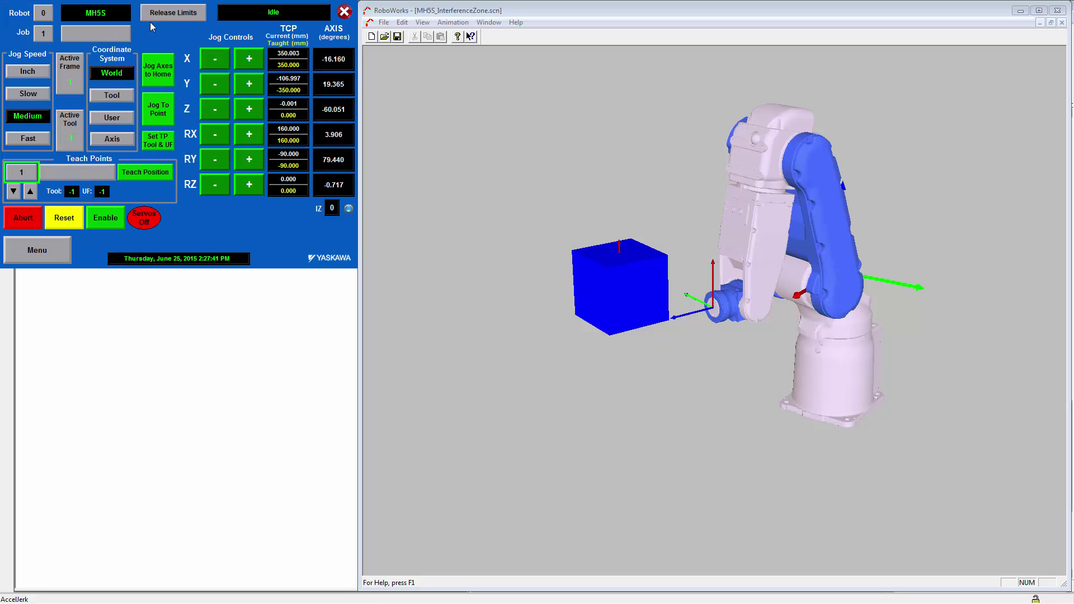
- Monitor zone 10 and jog Y−, Z+, Z−, Y+ to move the tool into and out of the cube
{"action": "left_click", "coordinate": [333, 210]}
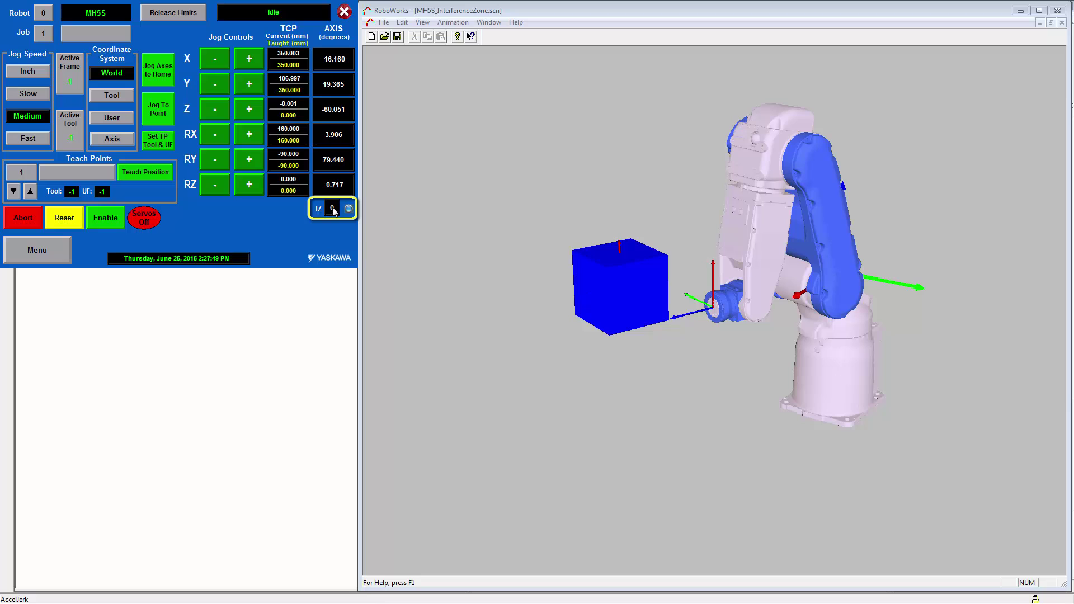
{"action": "type", "text": "10"}
{"action": "left_click", "coordinate": [218, 85]}
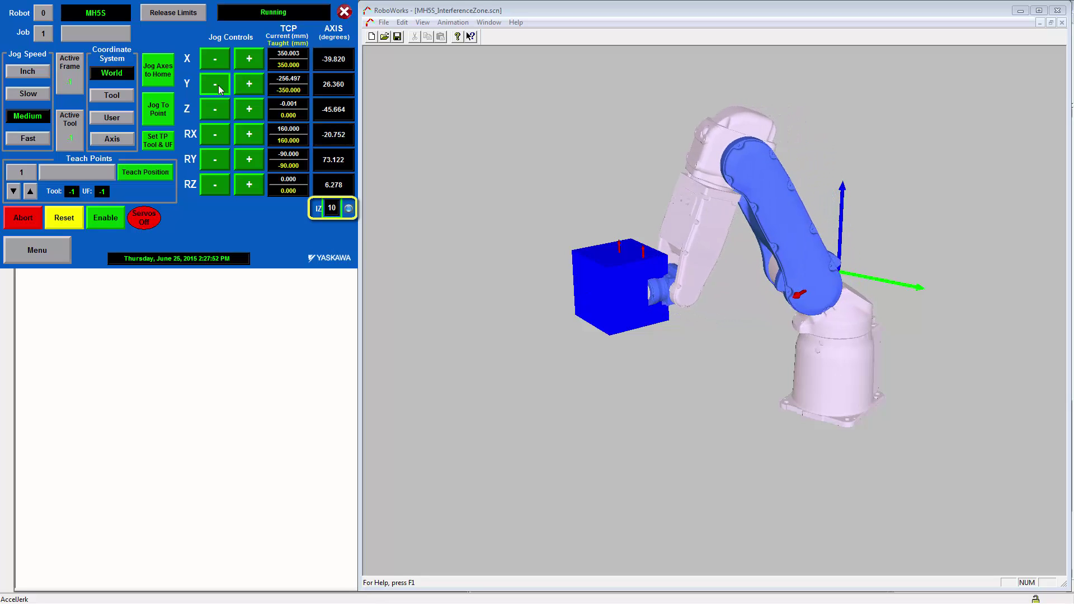
{"action": "left_click", "coordinate": [244, 109]}
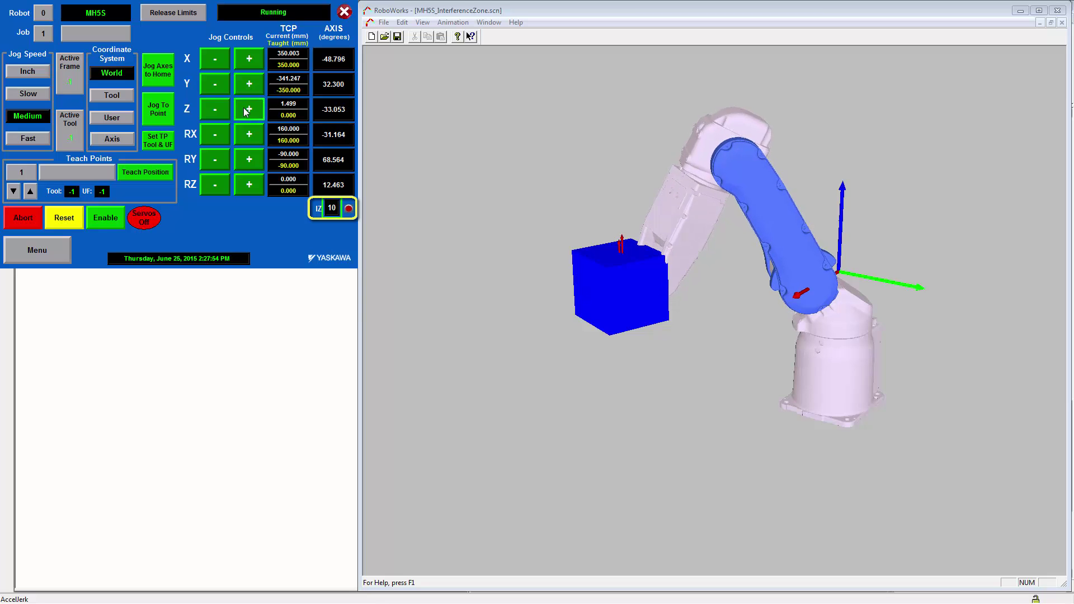
{"action": "left_click", "coordinate": [216, 109]}
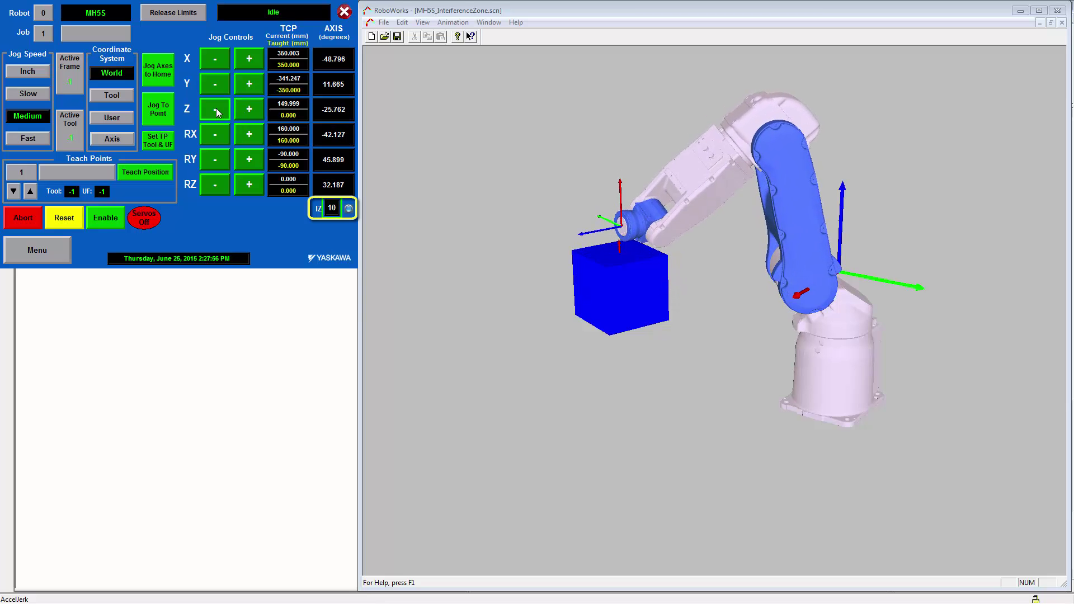
{"action": "left_click", "coordinate": [250, 84]}
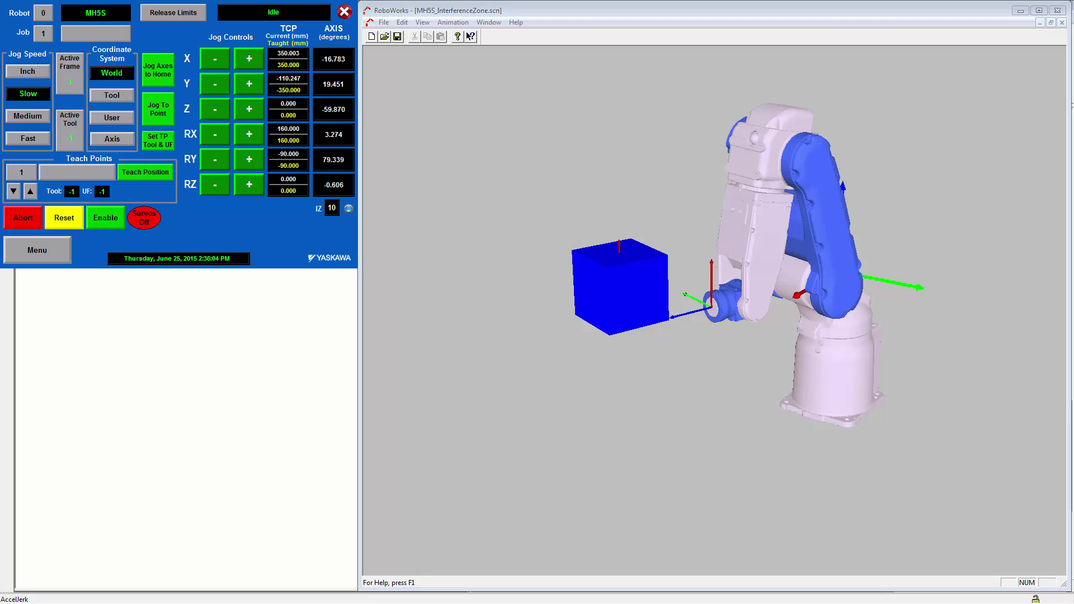
- Set zone 10 to Stop Motion on violation, then save its data and activate it
{"action": "left_click", "coordinate": [48, 255]}
{"action": "left_click", "coordinate": [119, 221]}
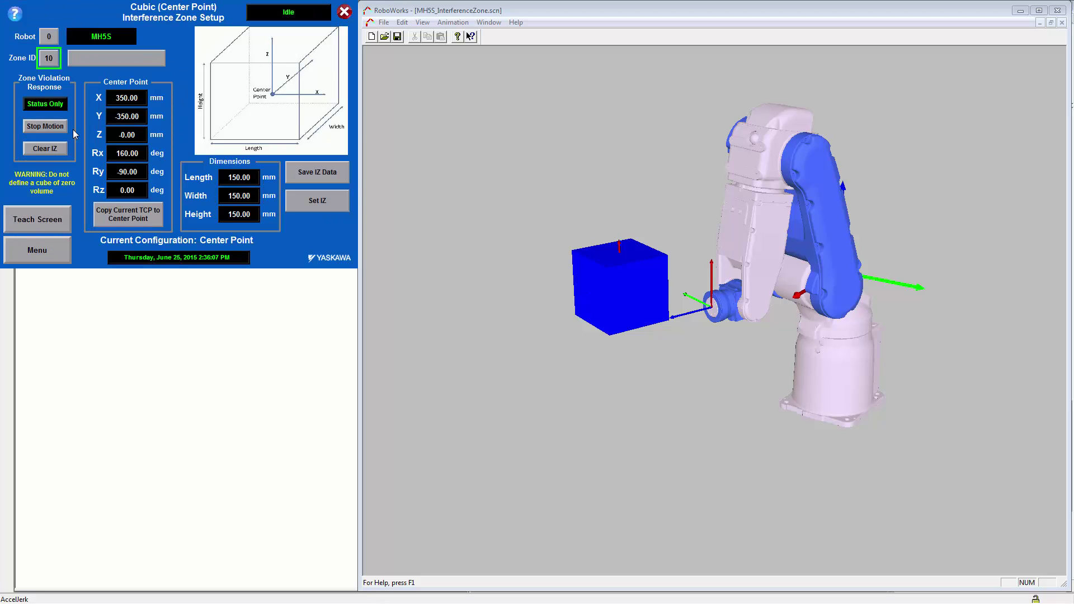
{"action": "left_click", "coordinate": [48, 126]}
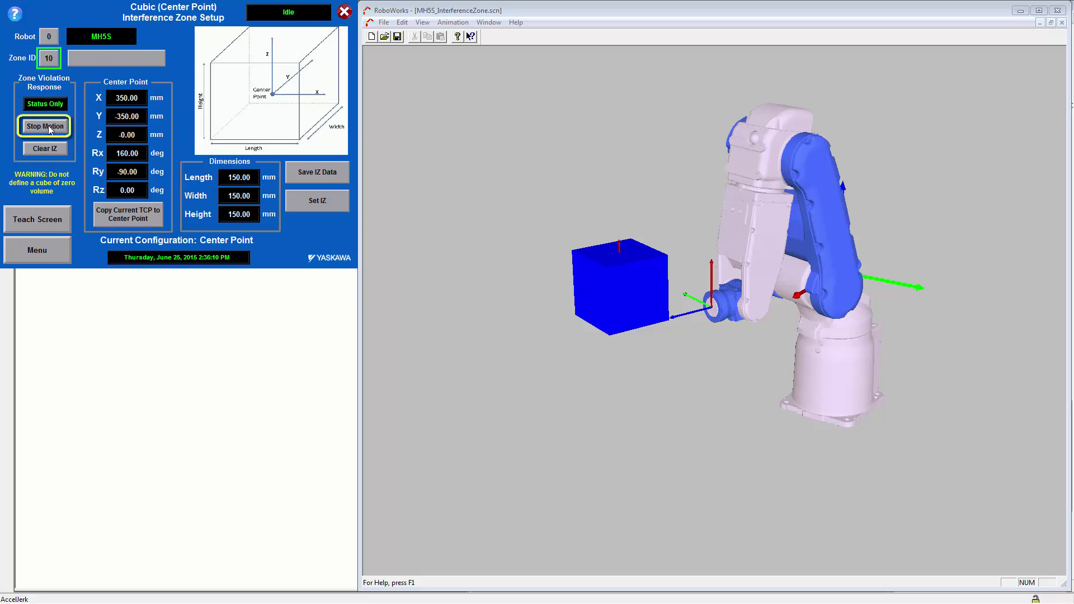
{"action": "left_click", "coordinate": [330, 173]}
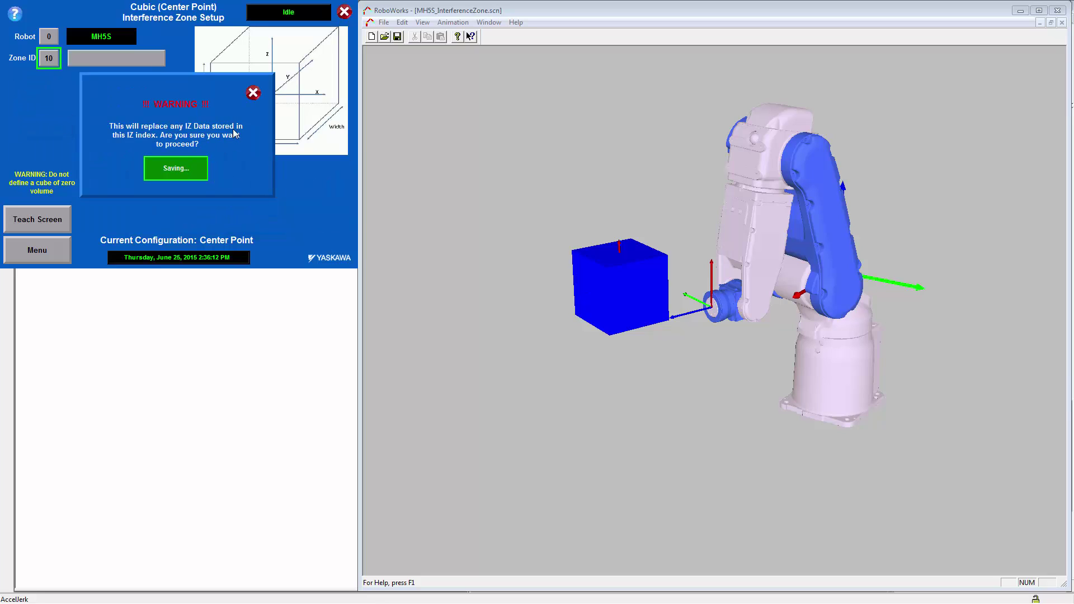
{"action": "left_click", "coordinate": [253, 94]}
{"action": "left_click", "coordinate": [327, 194]}
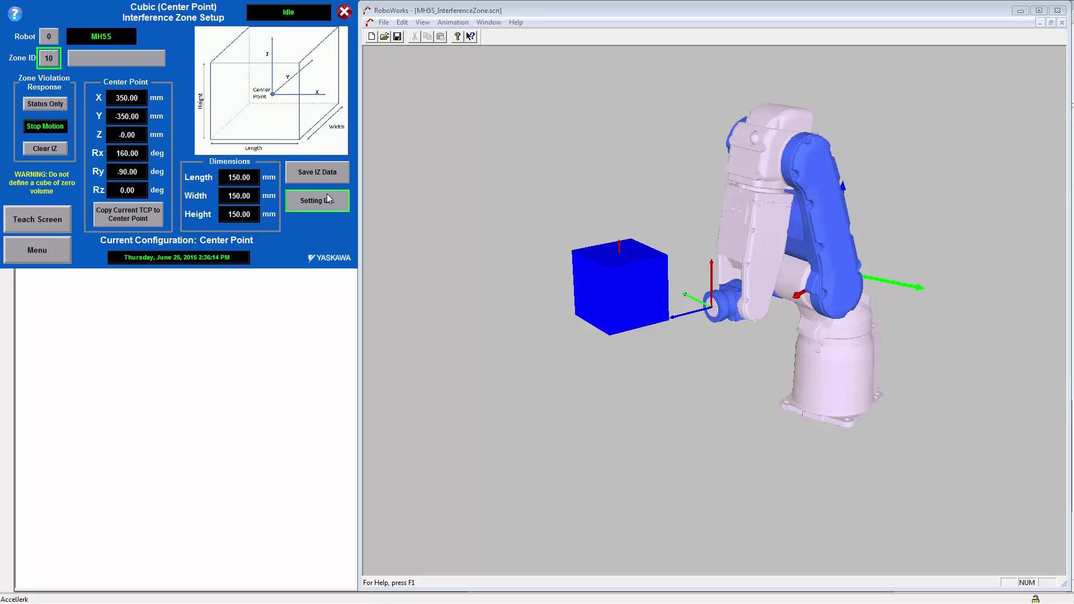
- Jog −Y into zone 10, recover with Release Limits, Reset and Enable, then jog back out +Y
{"action": "left_click", "coordinate": [56, 224]}
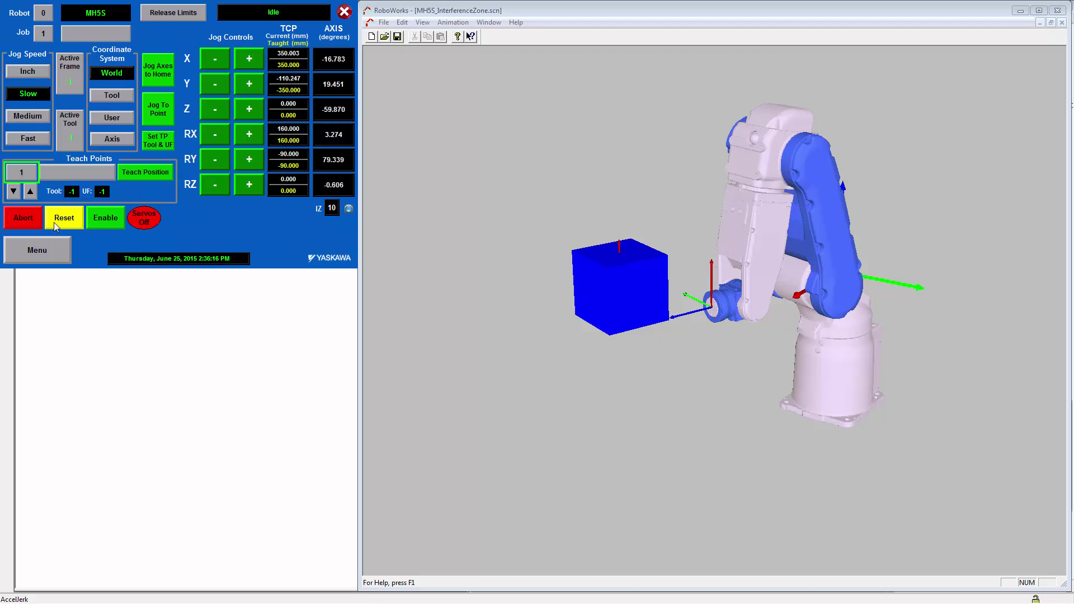
{"action": "left_click", "coordinate": [213, 85]}
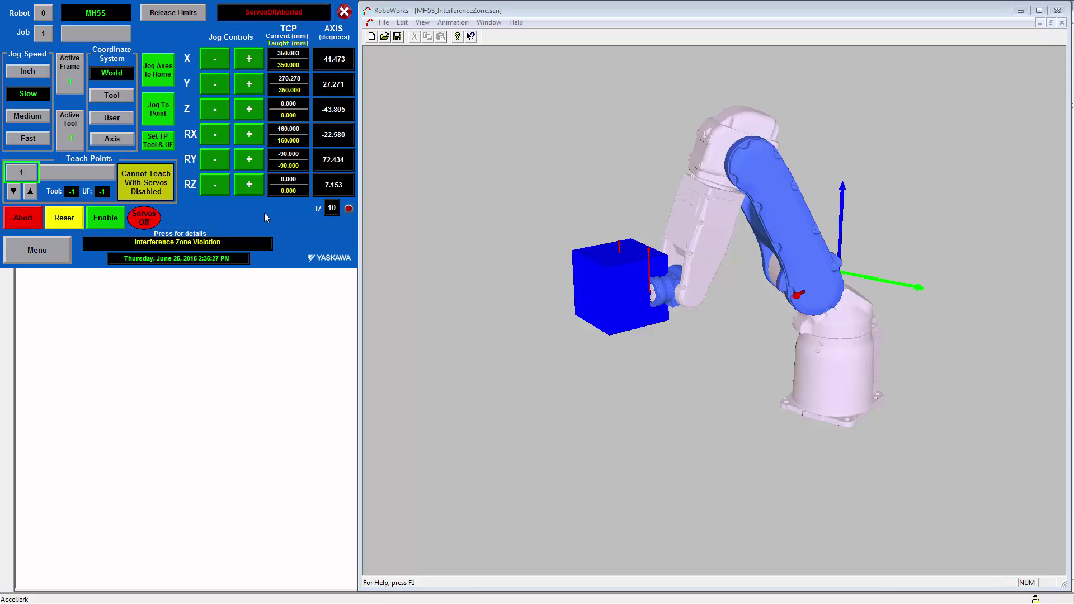
{"action": "left_click", "coordinate": [184, 16]}
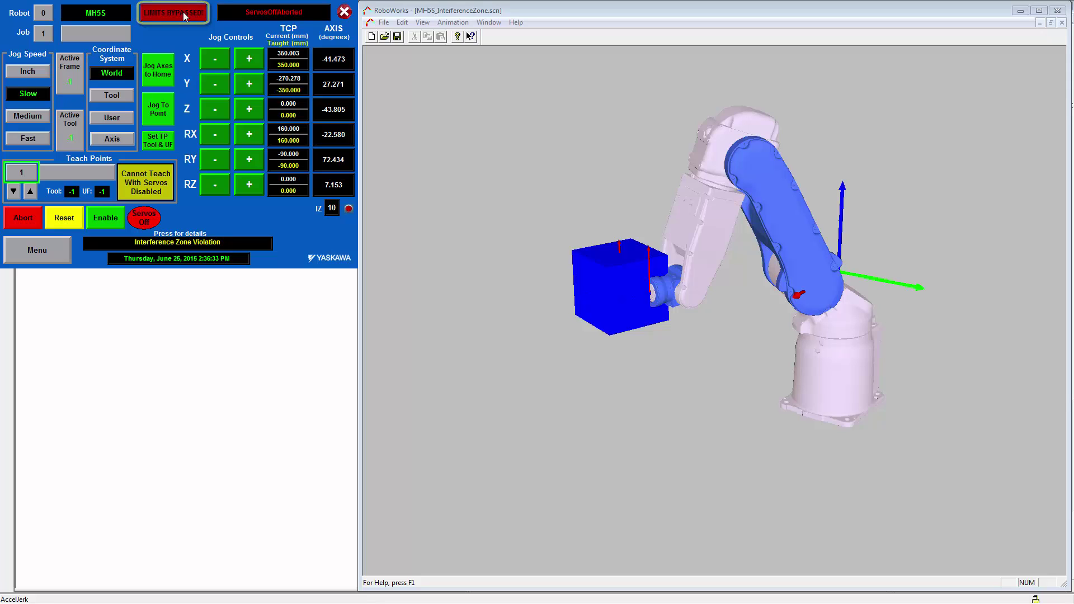
{"action": "left_click", "coordinate": [65, 218]}
{"action": "left_click", "coordinate": [104, 219]}
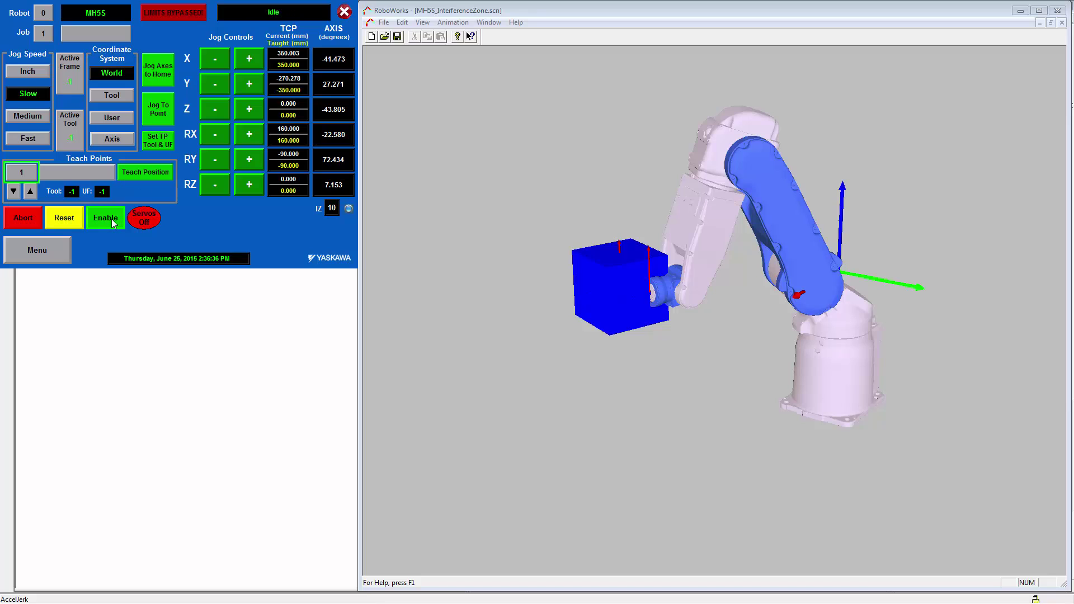
{"action": "left_click", "coordinate": [212, 86]}
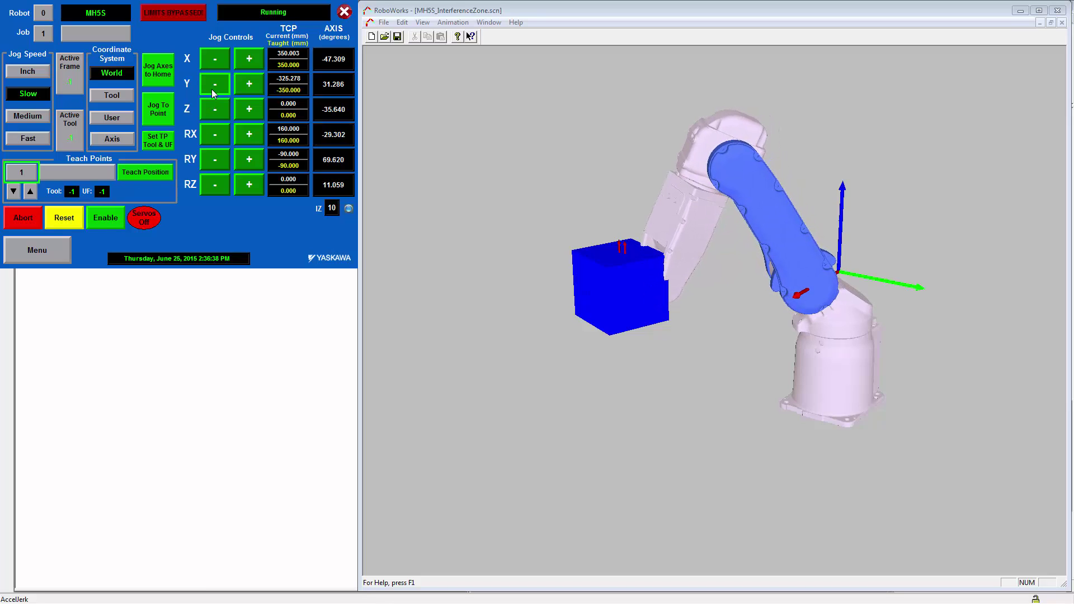
{"action": "left_click", "coordinate": [248, 85]}
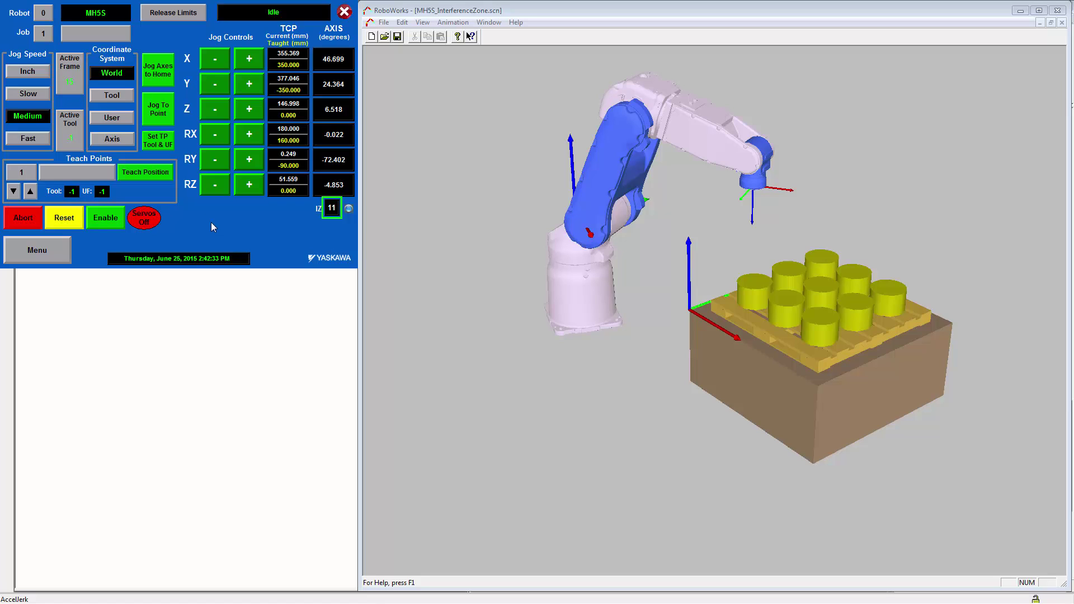
- Open the Cubic IZ by Two Corners setup for zone 11
{"action": "left_click", "coordinate": [48, 250]}
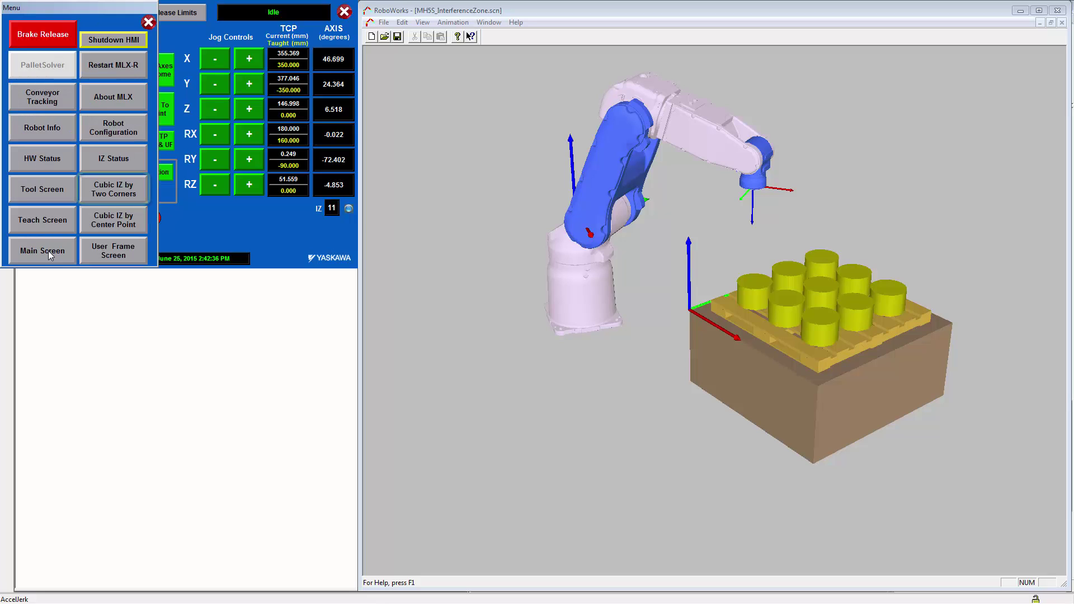
{"action": "left_click", "coordinate": [113, 191]}
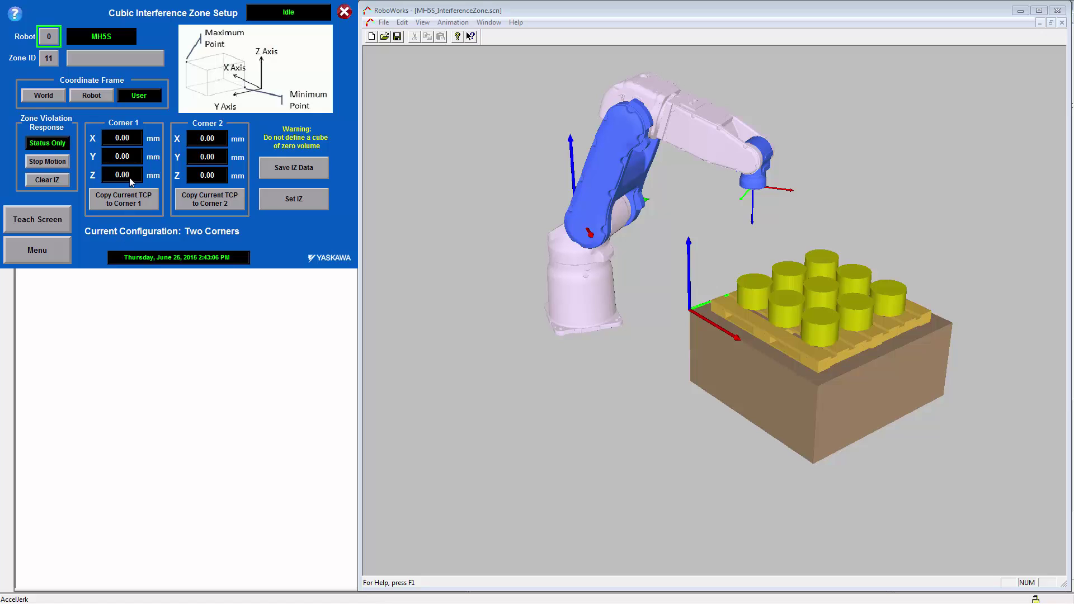
- Set zone 11's Corner 2 to X 480, Y 480 and Z 150
{"action": "left_click", "coordinate": [205, 142]}
{"action": "type", "text": "480"}
{"action": "key", "text": "Return"}
{"action": "left_click", "coordinate": [212, 158]}
{"action": "type", "text": "480"}
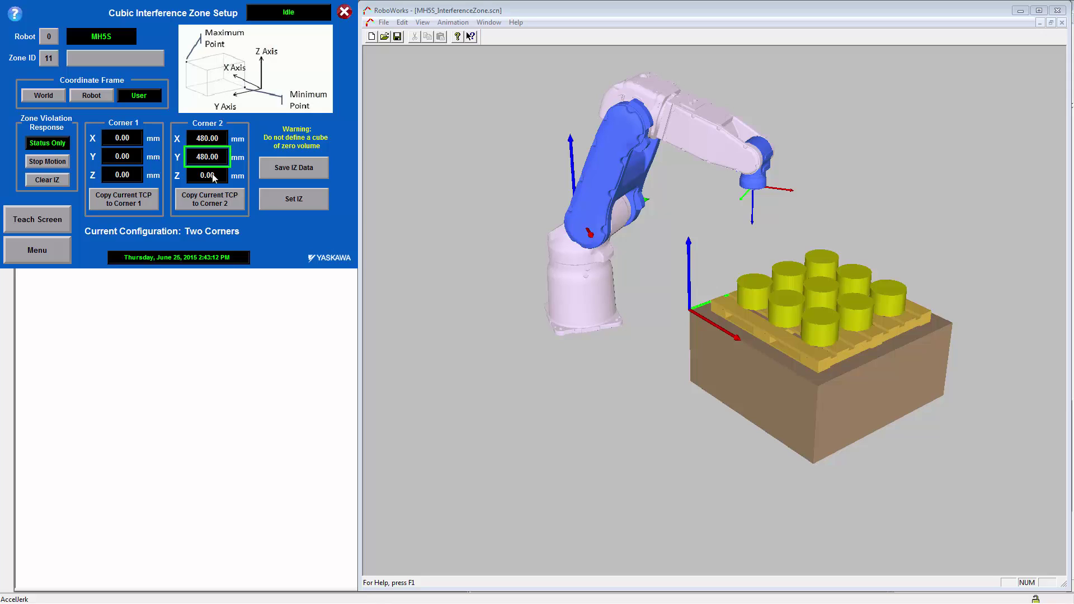
{"action": "key", "text": "Return"}
{"action": "left_click", "coordinate": [214, 176]}
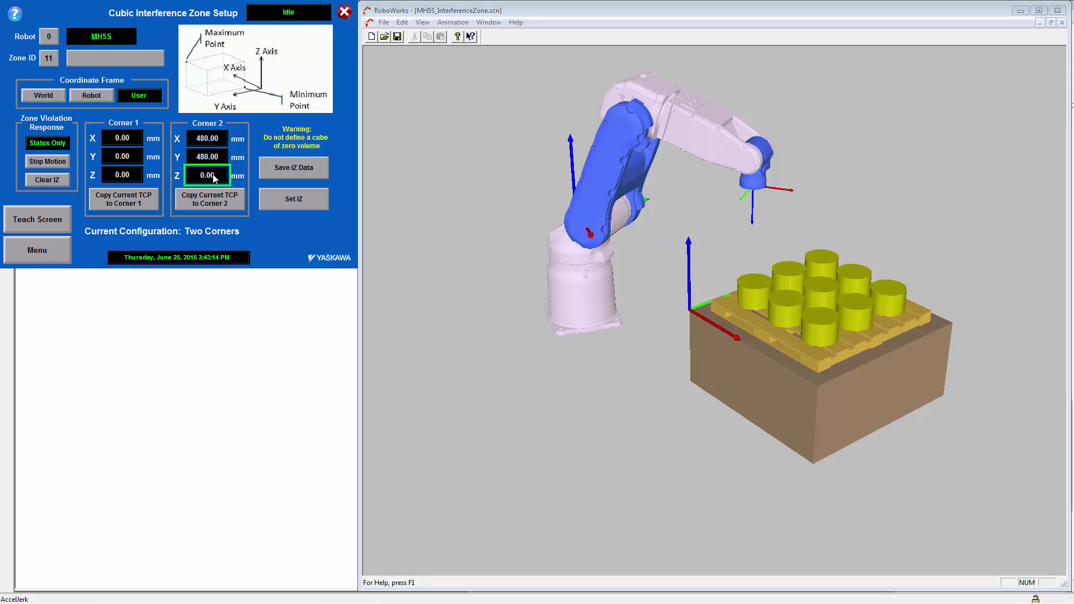
{"action": "type", "text": "150"}
{"action": "key", "text": "Return"}
- Save zone 11's data and set it active, viewing it over the pallet in the simulation
{"action": "left_click", "coordinate": [299, 168]}
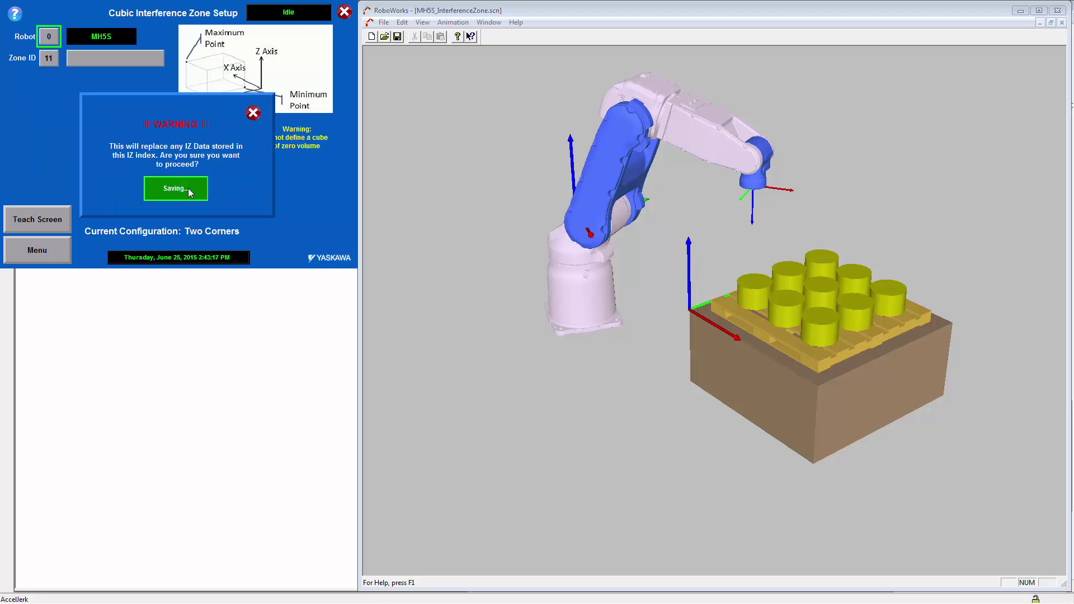
{"action": "left_click", "coordinate": [253, 113]}
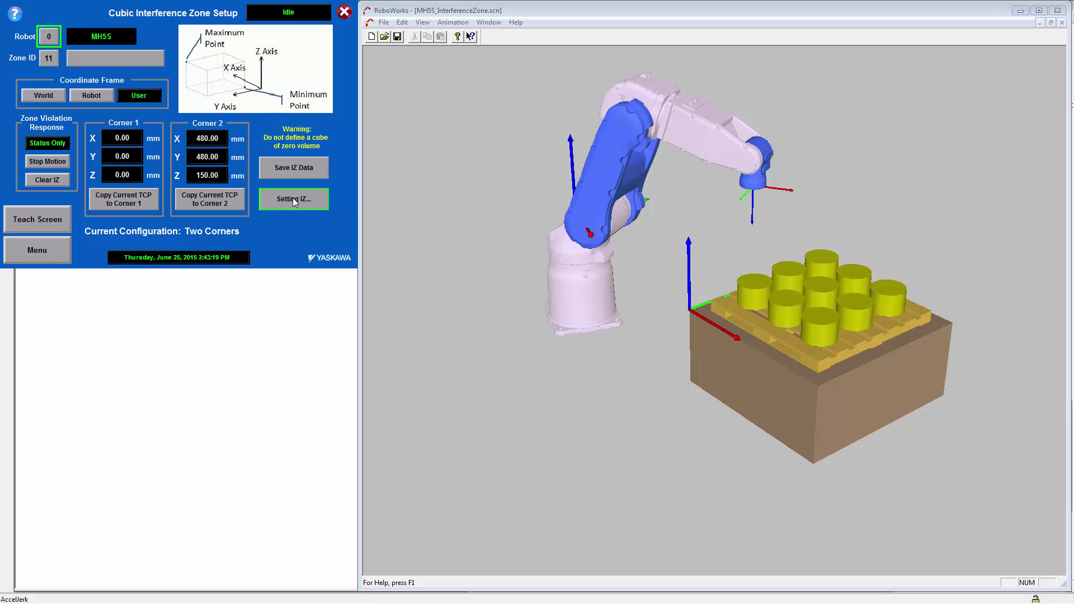
{"action": "left_click", "coordinate": [621, 273]}
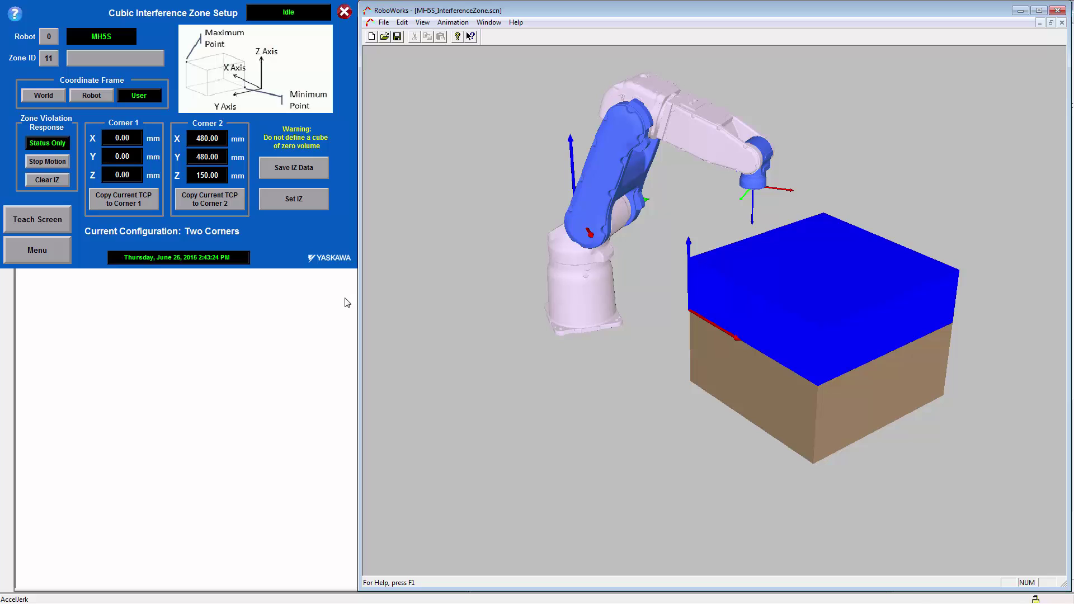
- Review IZ Status listing zone 10 as Center Pt and 11 as Two Corners, then return to Teach Screen
{"action": "left_click", "coordinate": [51, 253]}
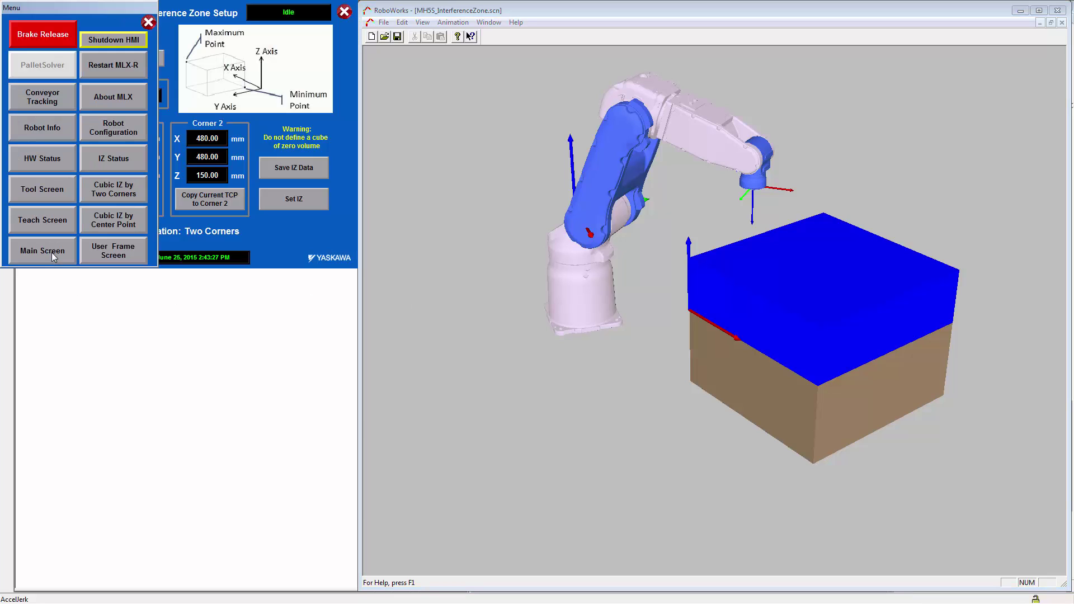
{"action": "left_click", "coordinate": [120, 159]}
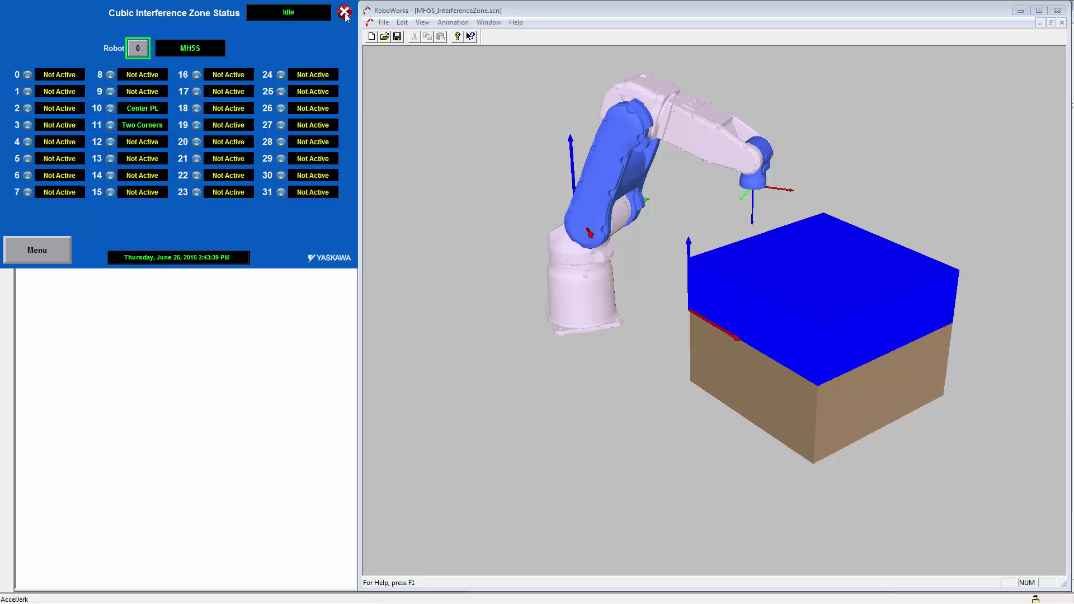
{"action": "left_click", "coordinate": [57, 252]}
{"action": "left_click", "coordinate": [52, 219]}
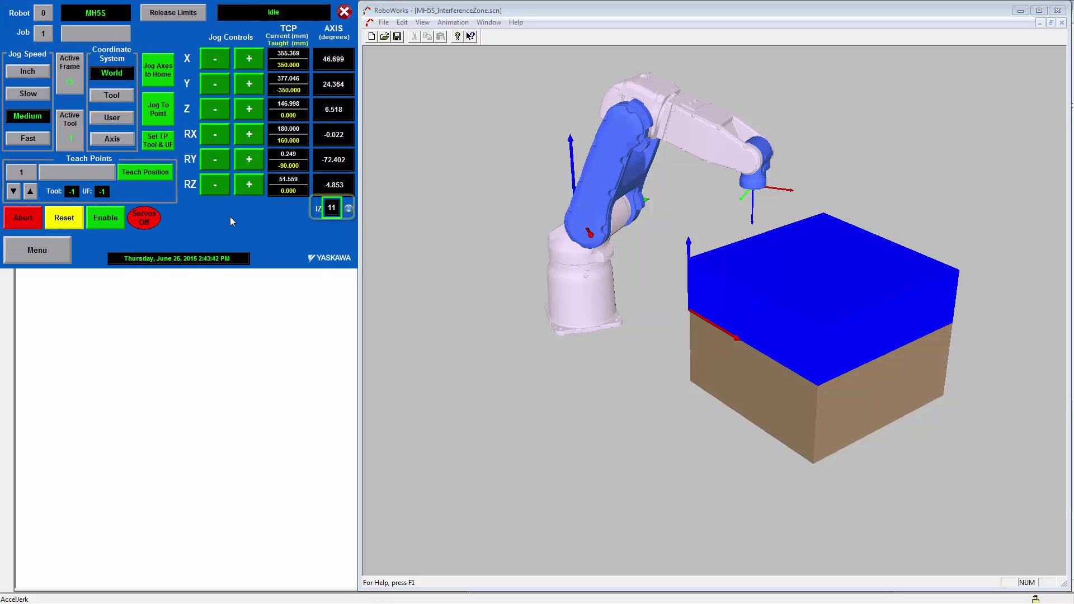
- Jog the tool down into the zone 11 pallet box and back up along Z, twice
{"action": "left_click", "coordinate": [217, 109]}
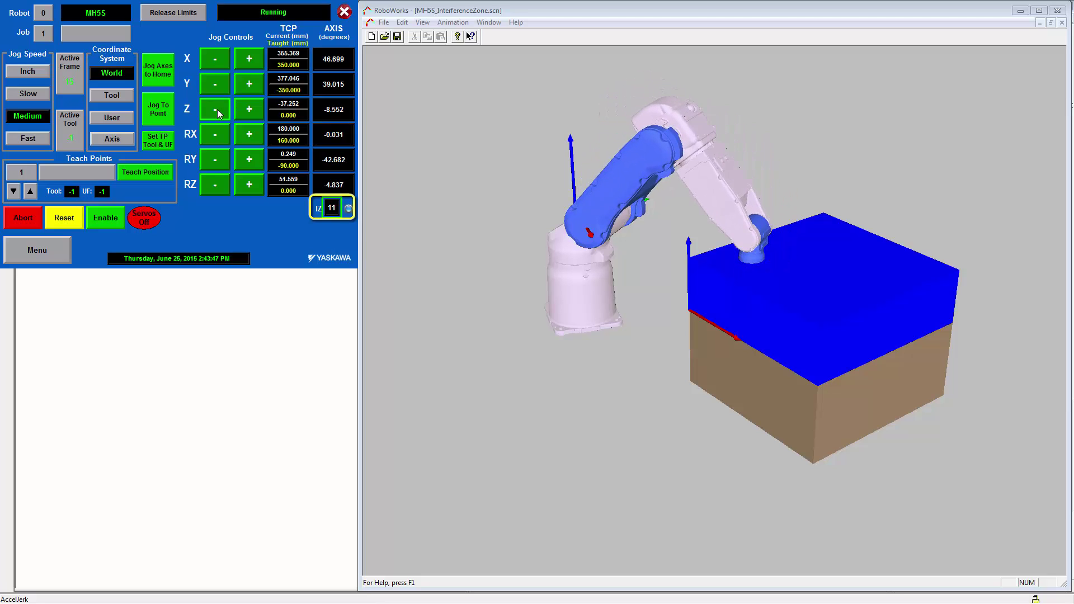
{"action": "left_click", "coordinate": [253, 111]}
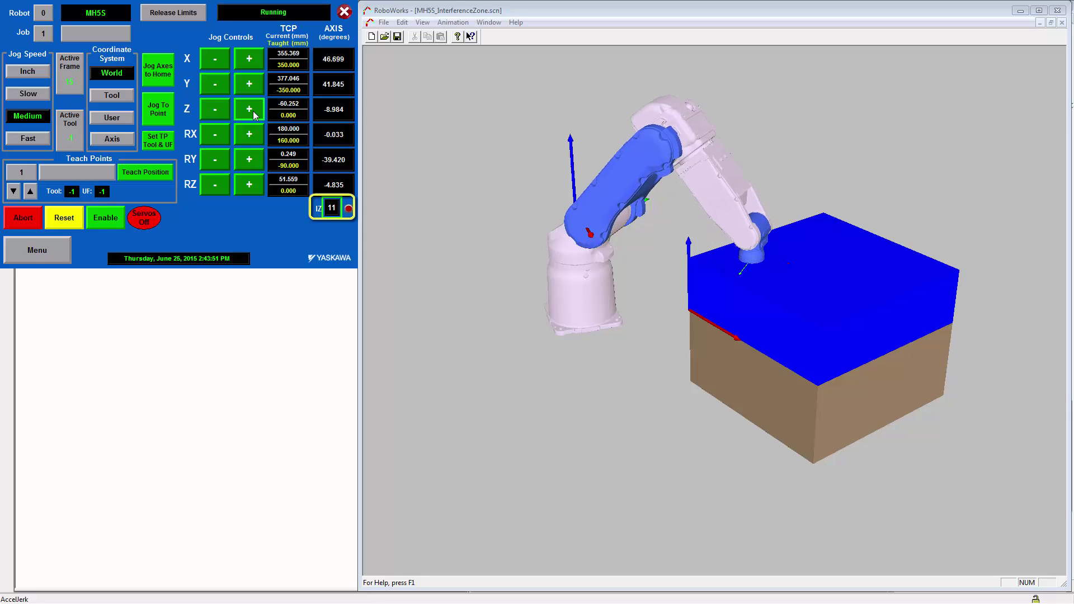
{"action": "left_click", "coordinate": [213, 109]}
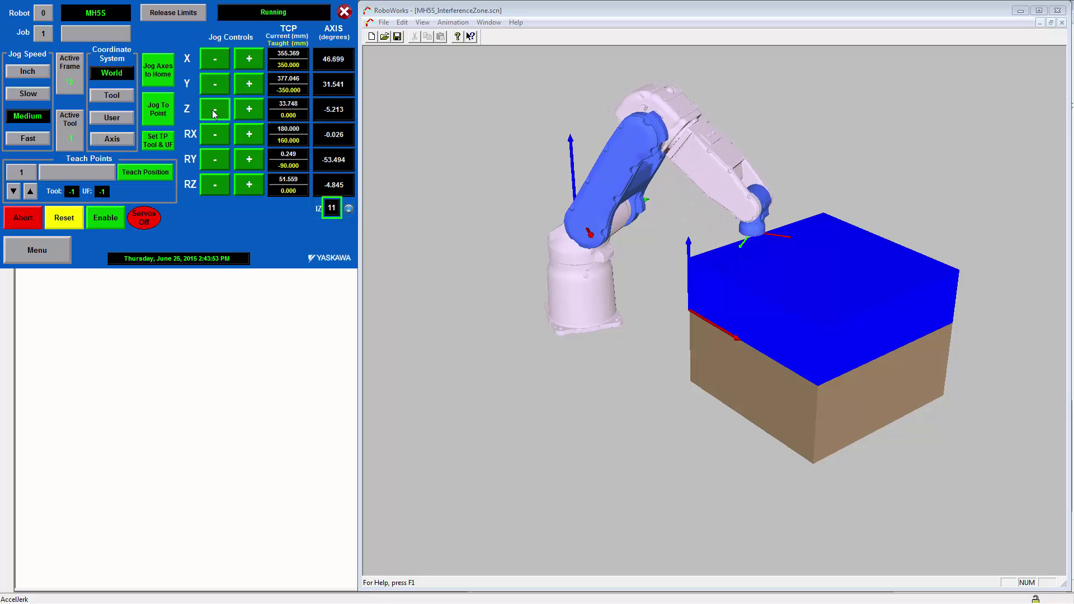
{"action": "left_click", "coordinate": [250, 112]}
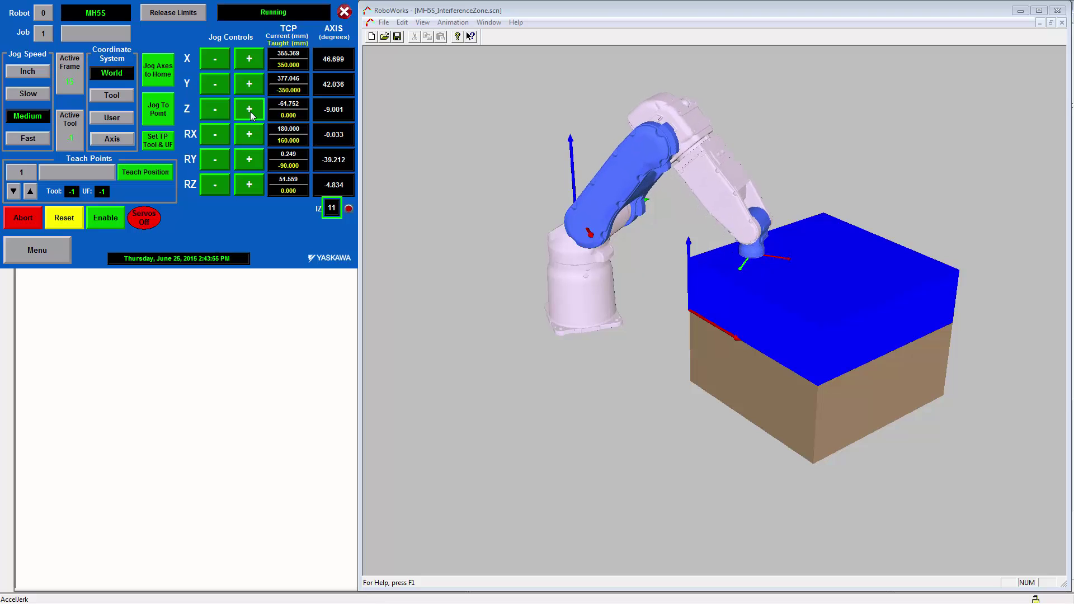